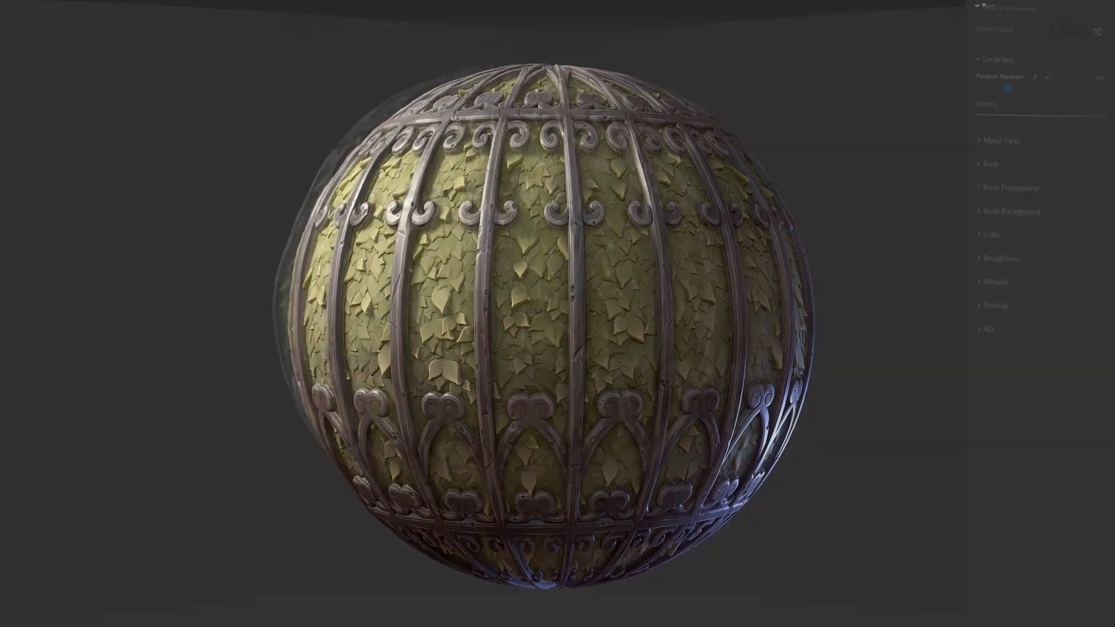
Step: Adjust how many bars wrap the cage while previewing the finished caged-bush material
drag(986, 117, 983, 116)
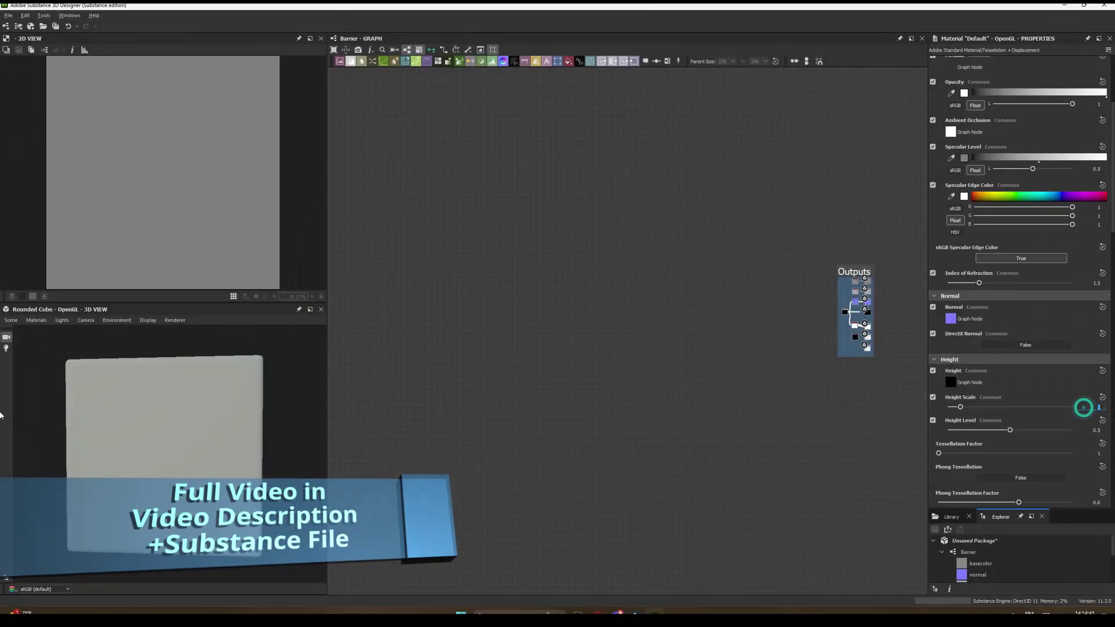
Step: Add a Tile Sampler node, discarding a stray Shape node
key(space)
text(shape)
key(Return)
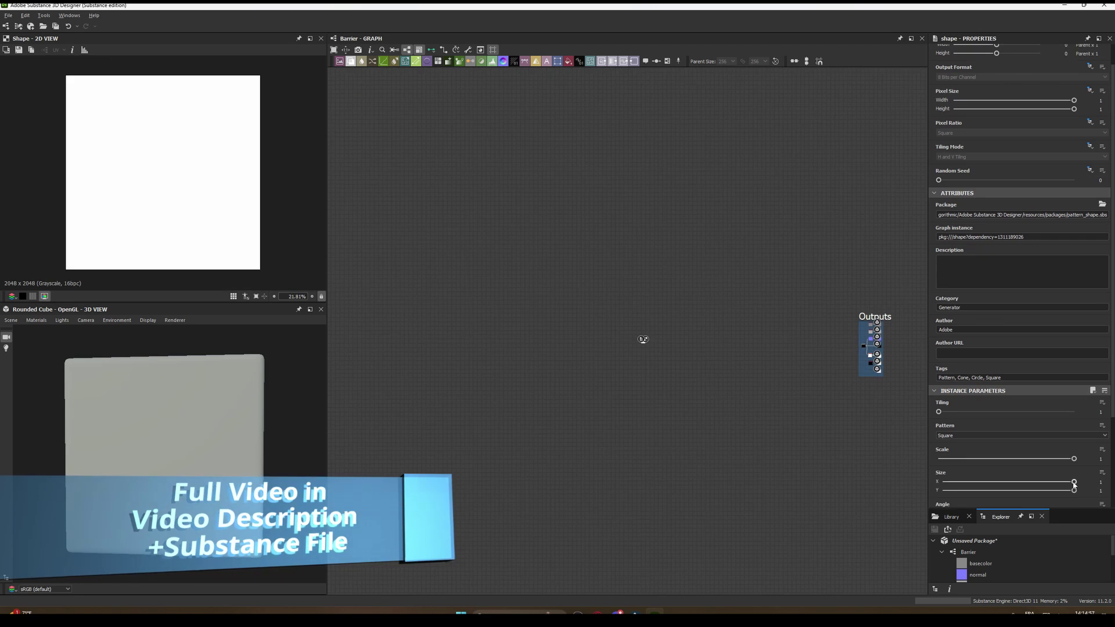
key(Delete)
key(space)
text(tile sampler)
key(Return)
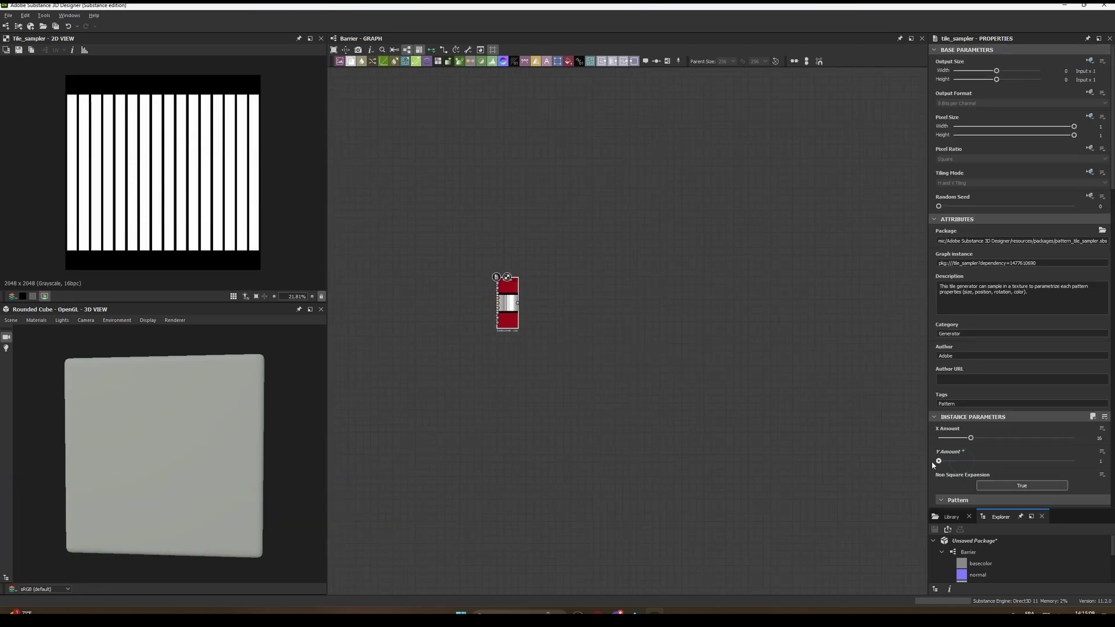
scroll(987, 406, down, 5)
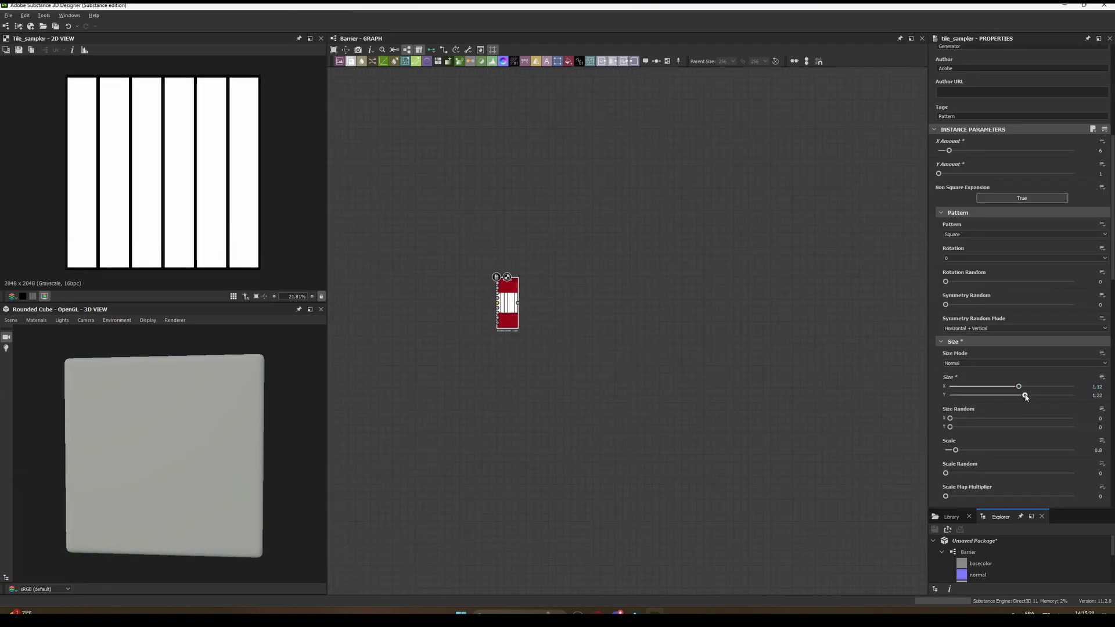
Step: Add an Invert Grayscale after the Tile Sampler and revisit the six-bar sizes
key(space)
text(invert)
key(Return)
scroll(612, 346, up, 4)
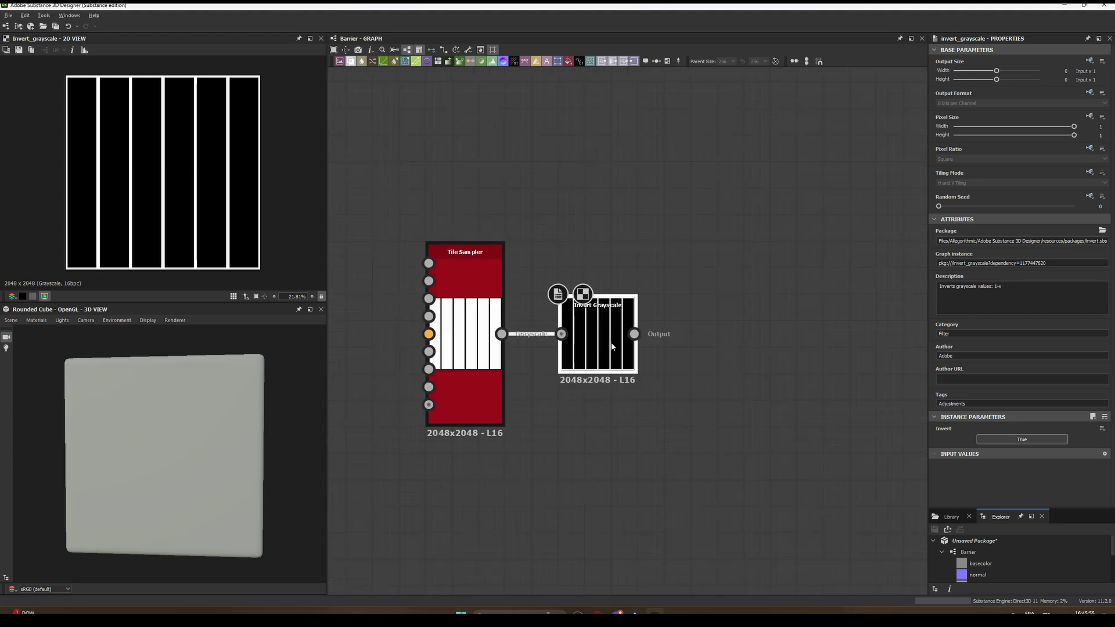
click(490, 336)
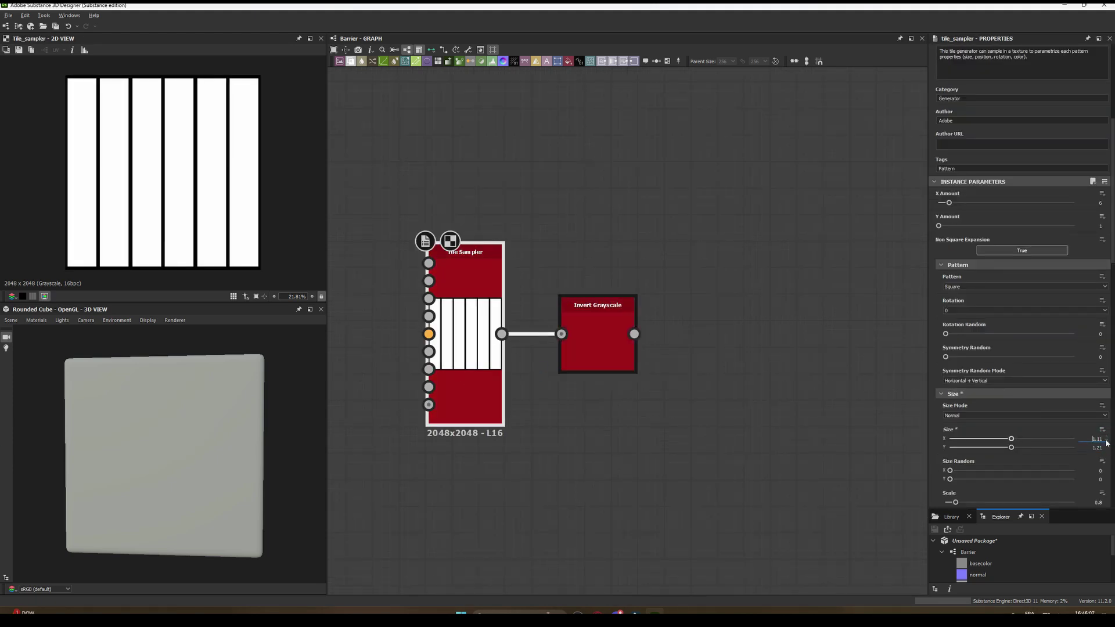
Step: Link a Bevel node after the inverted bars
drag(635, 334, 614, 343)
click(636, 351)
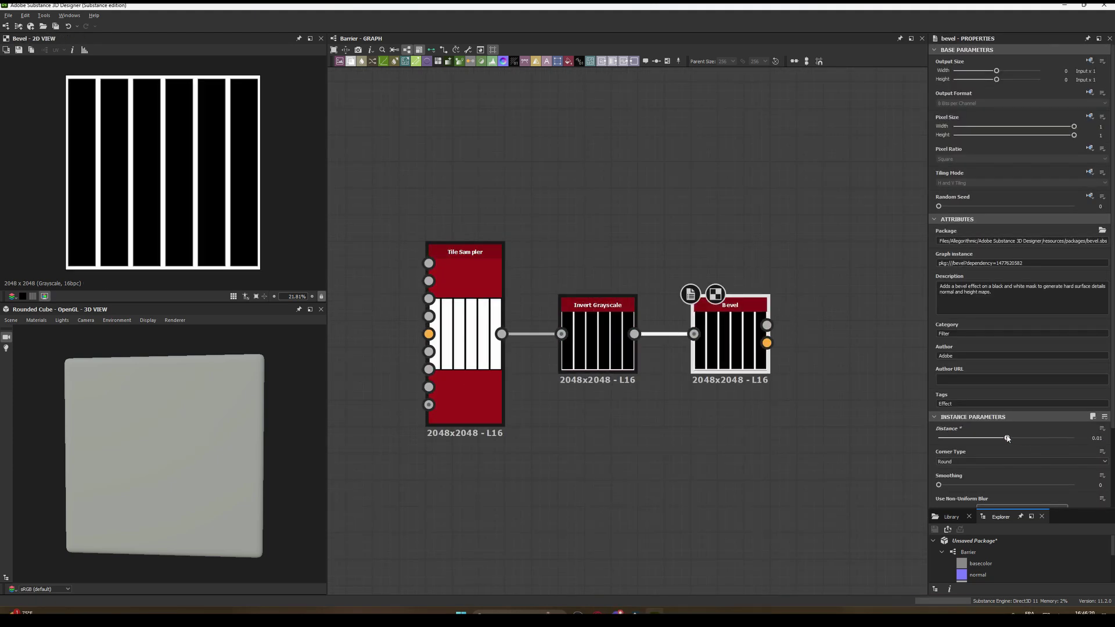
scroll(217, 220, up, 10)
scroll(217, 220, down, 5)
scroll(409, 200, down, 5)
Step: Add a Normal node fed by the Bevel, followed by an RGBA Split
drag(594, 355, 635, 363)
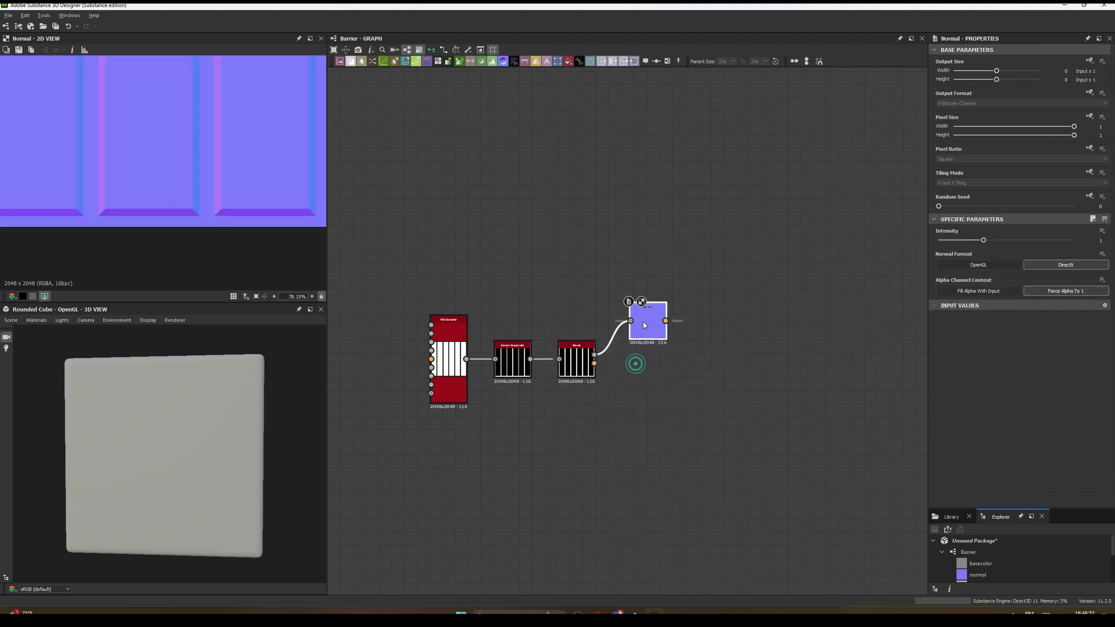
scroll(1, 243, up, 4)
scroll(523, 348, up, 5)
drag(679, 321, 650, 305)
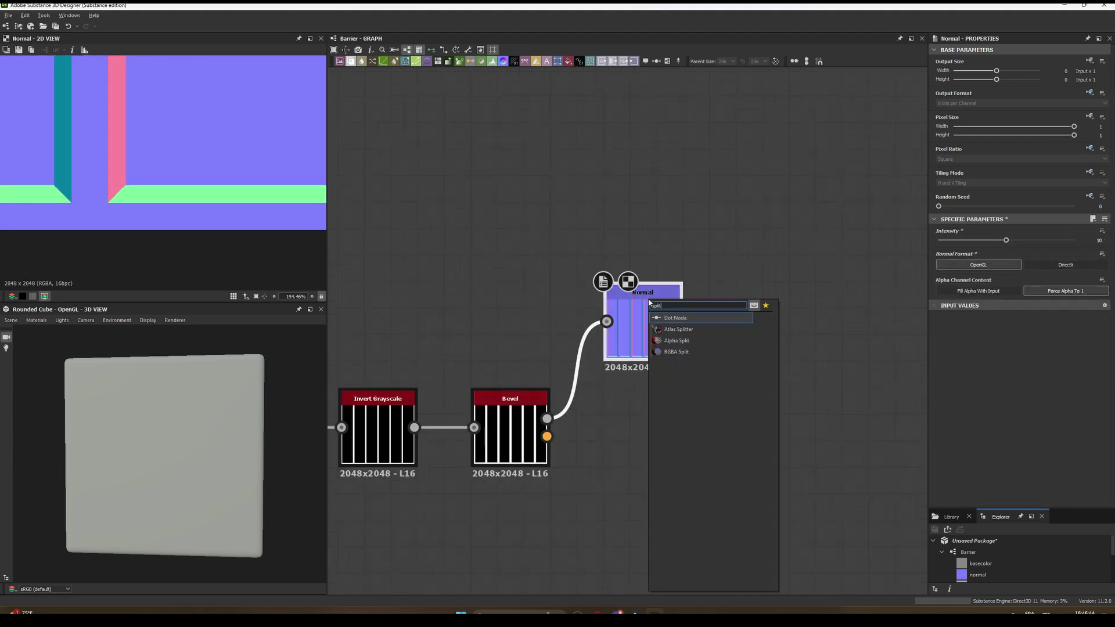
click(668, 316)
Step: Chain Auto Levels, Histogram Scan and Invert Grayscale from one split channel
drag(812, 304, 860, 320)
text(au)
key(Return)
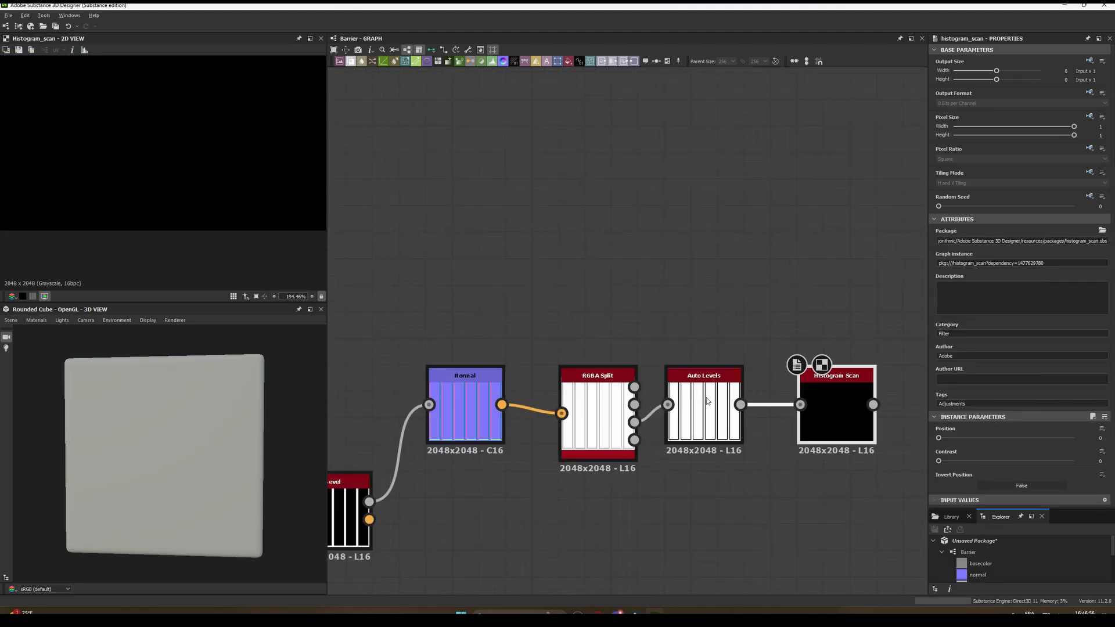
drag(873, 405, 837, 348)
text(inv)
key(Return)
Step: Add Blur HQ and Non Uniform Blur Grayscale, raising the non-uniform blur intensity
drag(1040, 439, 941, 440)
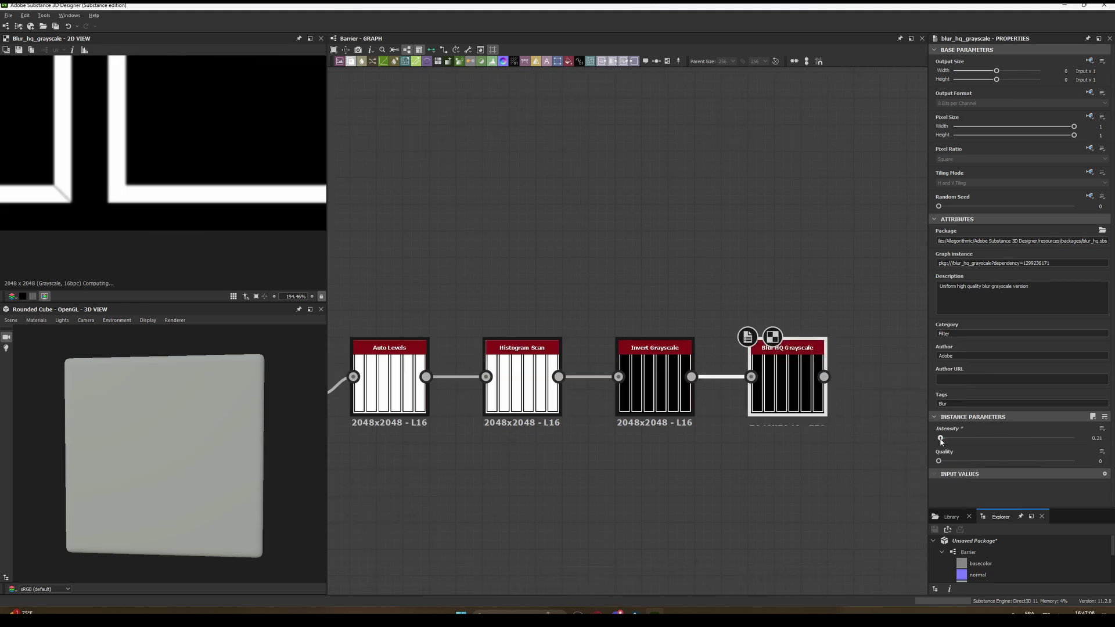
scroll(544, 315, down, 3)
middle_drag(674, 448, 603, 423)
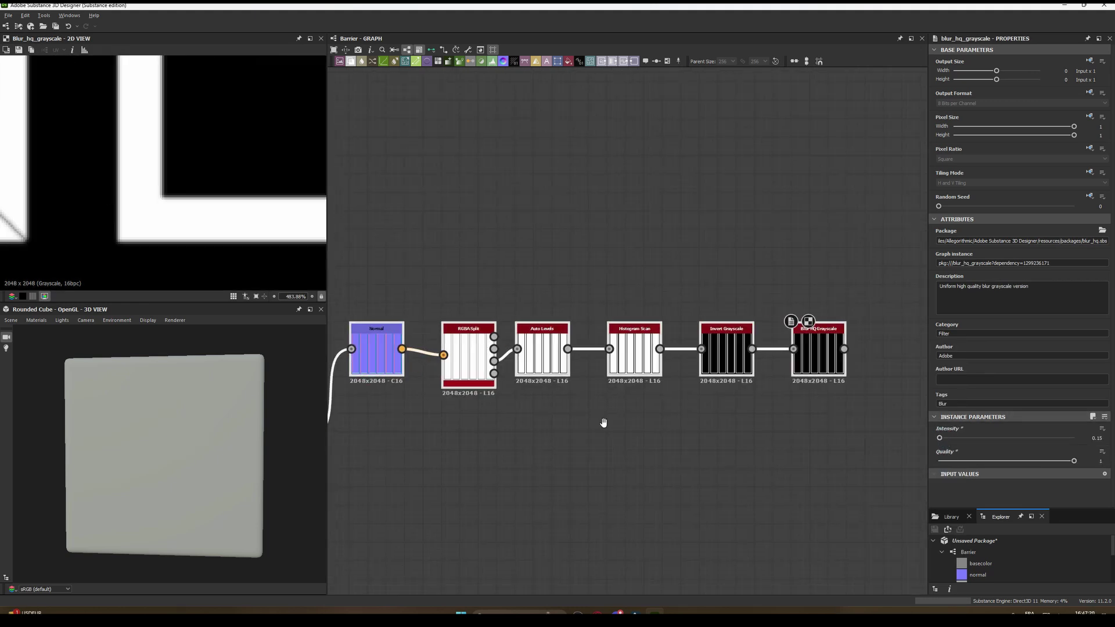
drag(733, 337, 772, 341)
text(non)
click(829, 395)
middle_drag(613, 395, 426, 369)
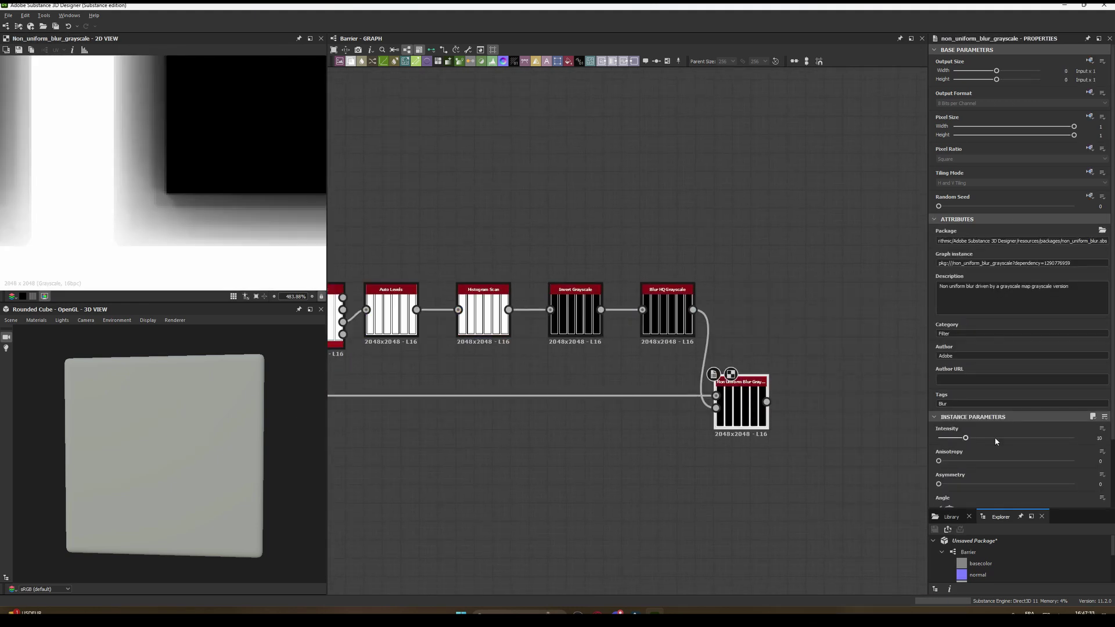
click(939, 359)
Step: Finish with Auto Levels and a Curve, raising the curve point to brighten the mask
drag(767, 402, 785, 407)
text(auto)
key(Return)
drag(859, 402, 883, 406)
text(curve)
click(1040, 360)
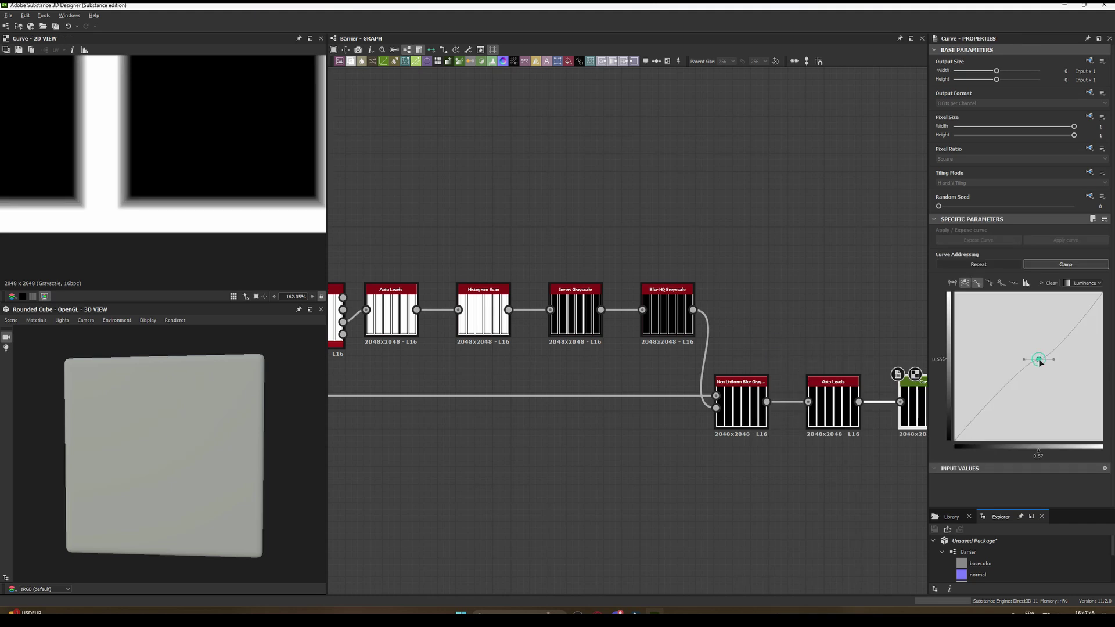
drag(1023, 327, 1014, 321)
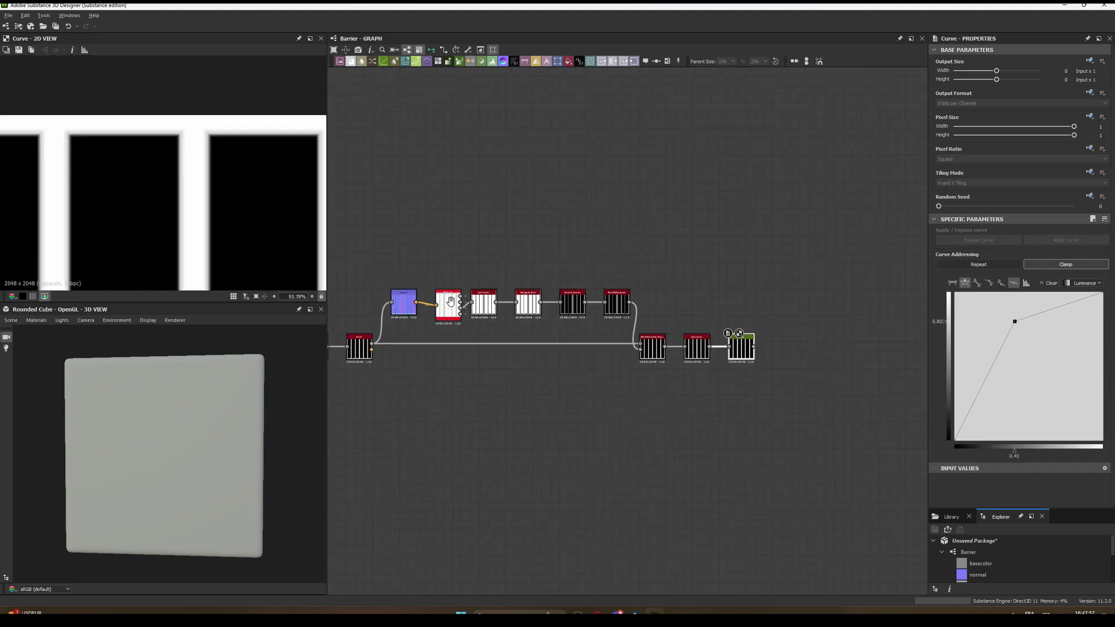
scroll(360, 349, up, 5)
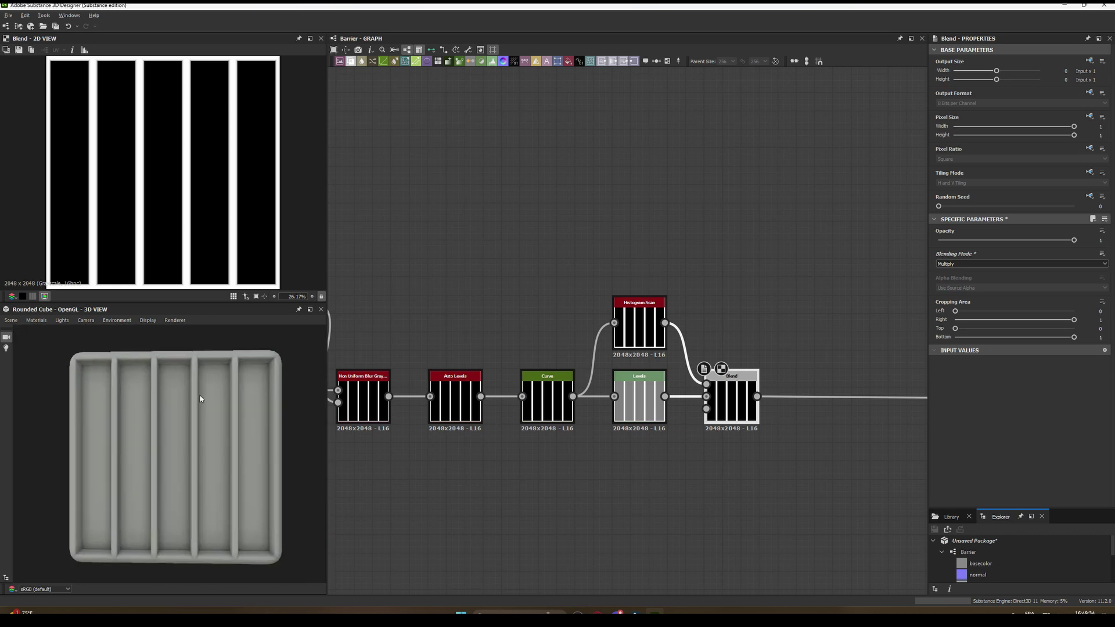
Step: Switch the 3D preview mesh to a Rounded Cylinder
click(41, 436)
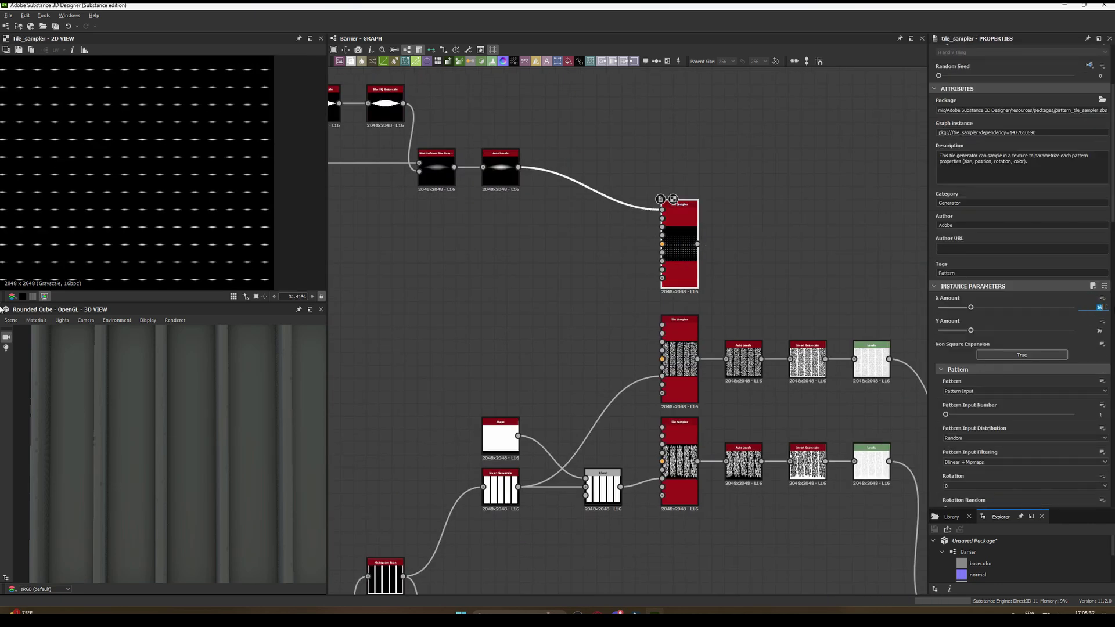
Step: Stretch the new Tile Sampler to Size X 2 and link its streaks into the Min (Darken) Blend
text(2)
key(Return)
scroll(948, 388, down, 5)
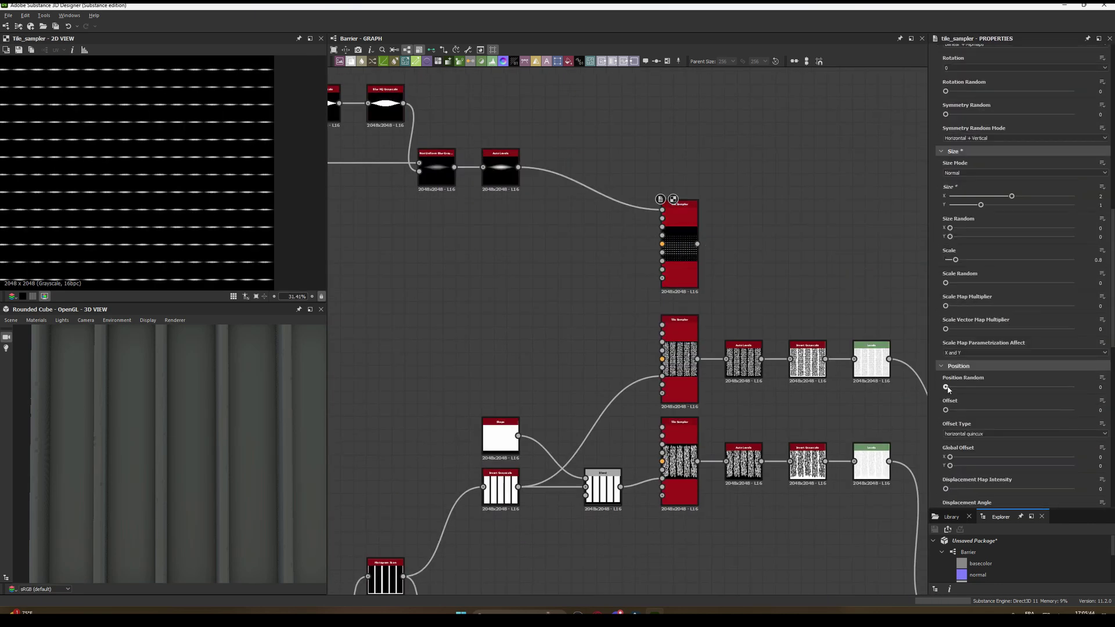
drag(956, 259, 966, 259)
scroll(956, 325, down, 5)
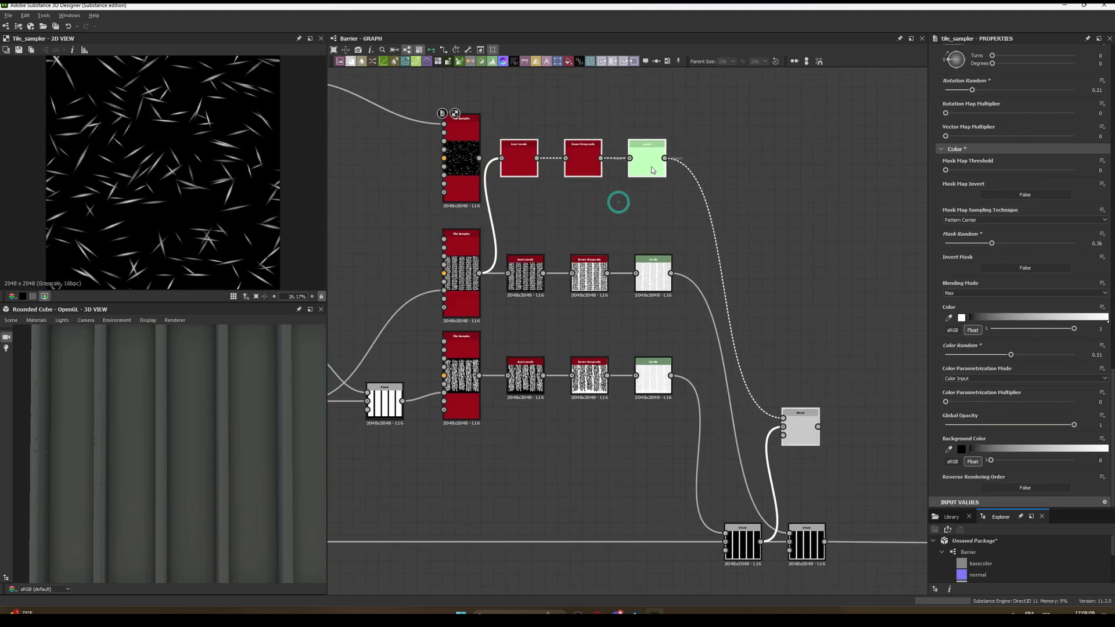
drag(829, 543, 854, 542)
scroll(237, 423, up, 5)
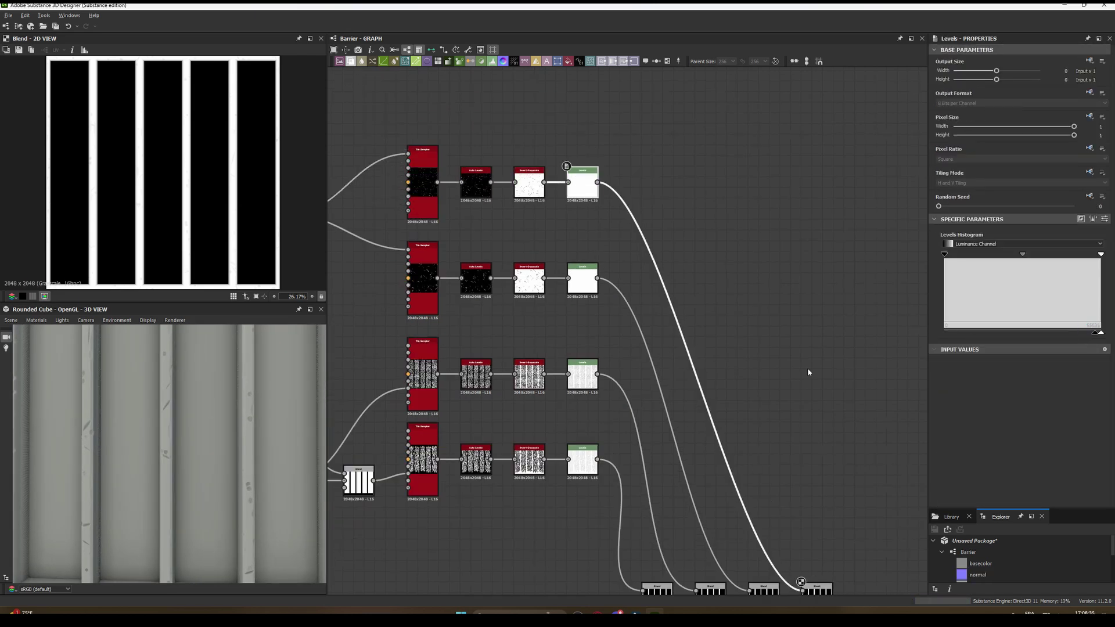
scroll(778, 371, down, 5)
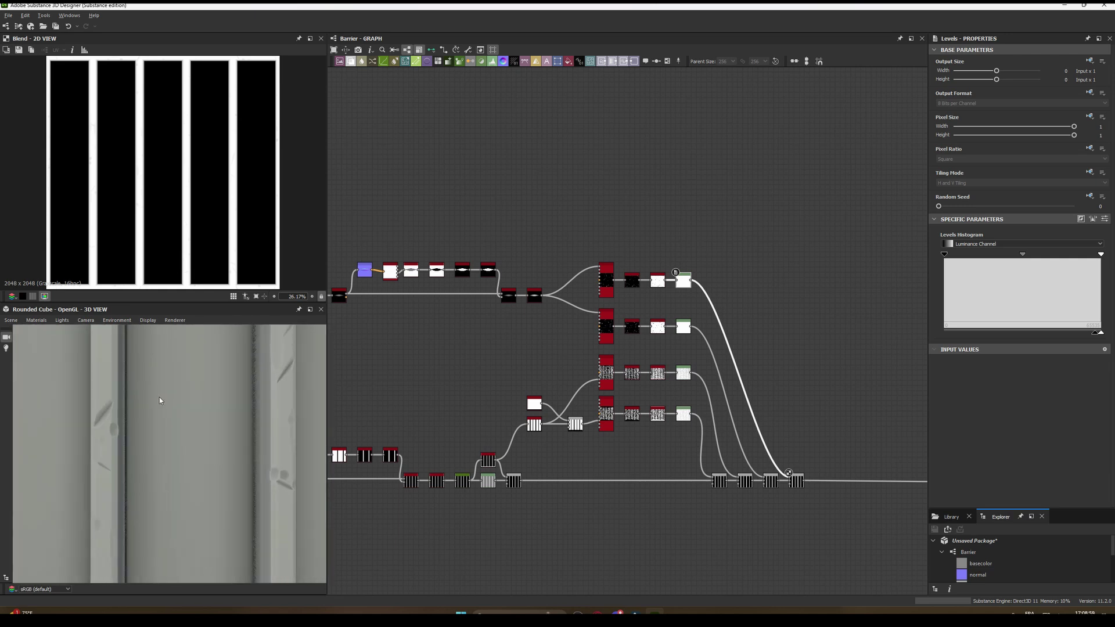
scroll(159, 397, down, 3)
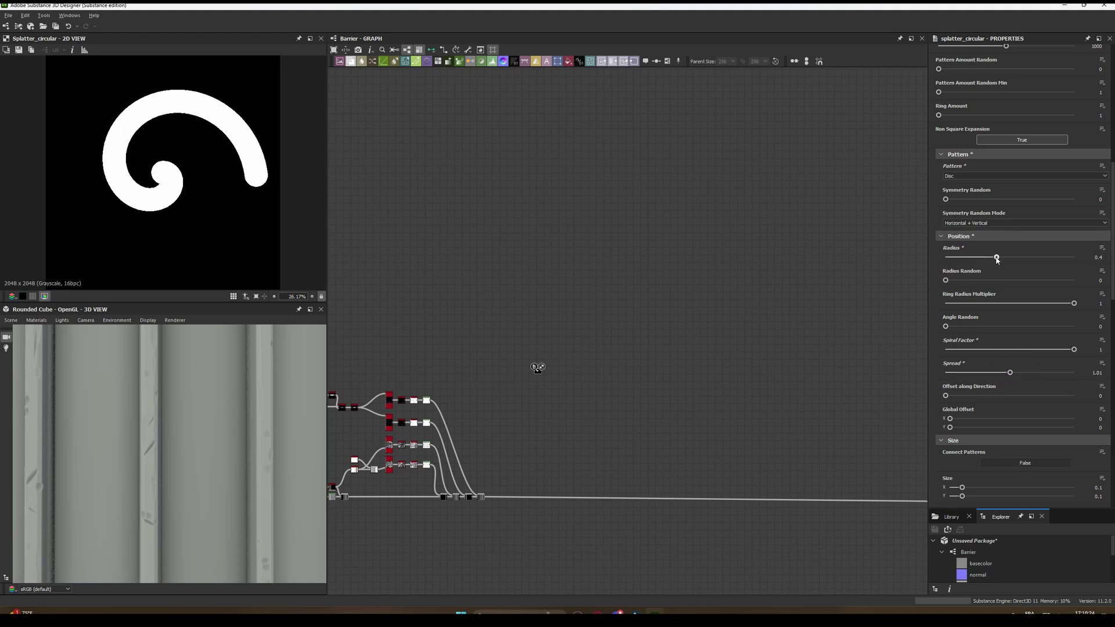
Step: Offset the spiral sideways with the Transformation 2D node
scroll(221, 202, up, 1)
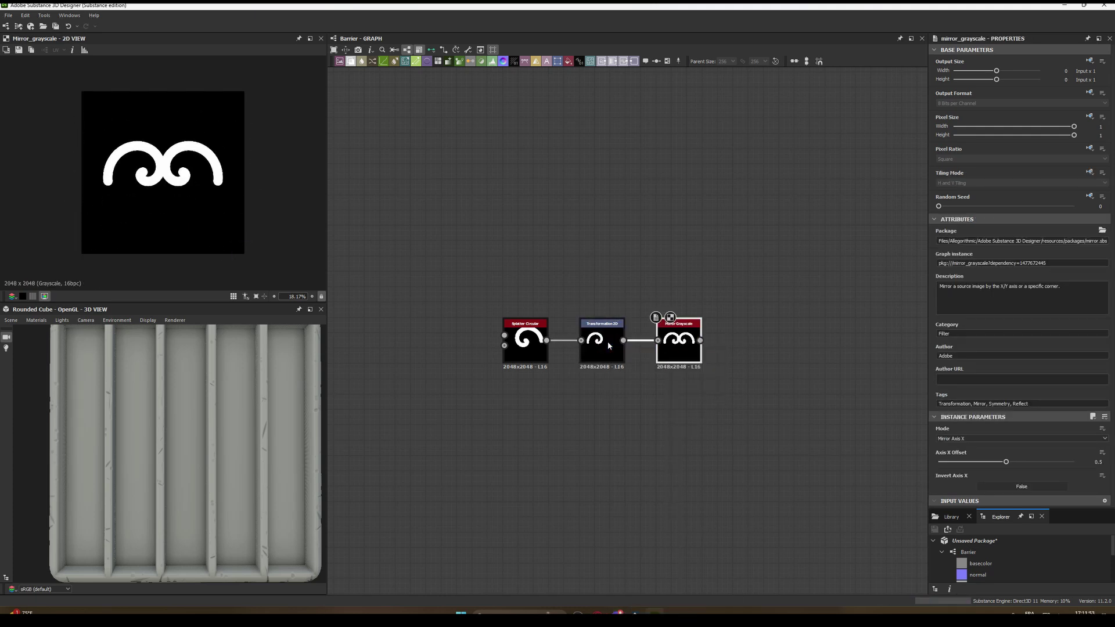
drag(130, 187, 135, 192)
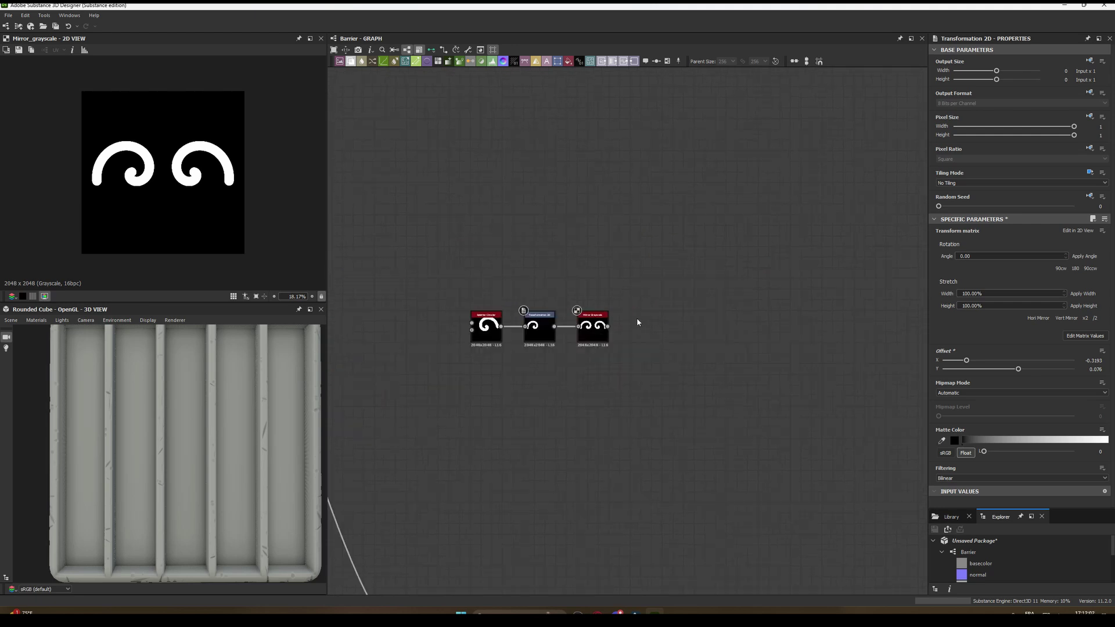
Step: Tile the mirrored swirls three across via Pattern Input, then blend over the bars with Max (Lighten)
key(space)
click(664, 333)
drag(958, 411, 944, 413)
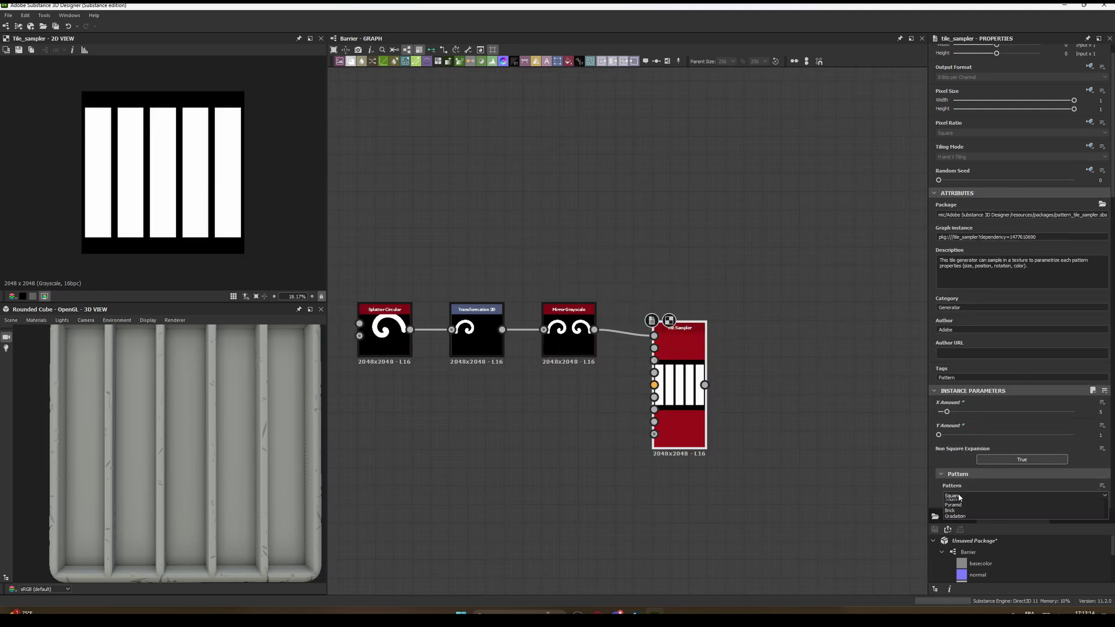
click(959, 498)
scroll(1081, 413, down, 5)
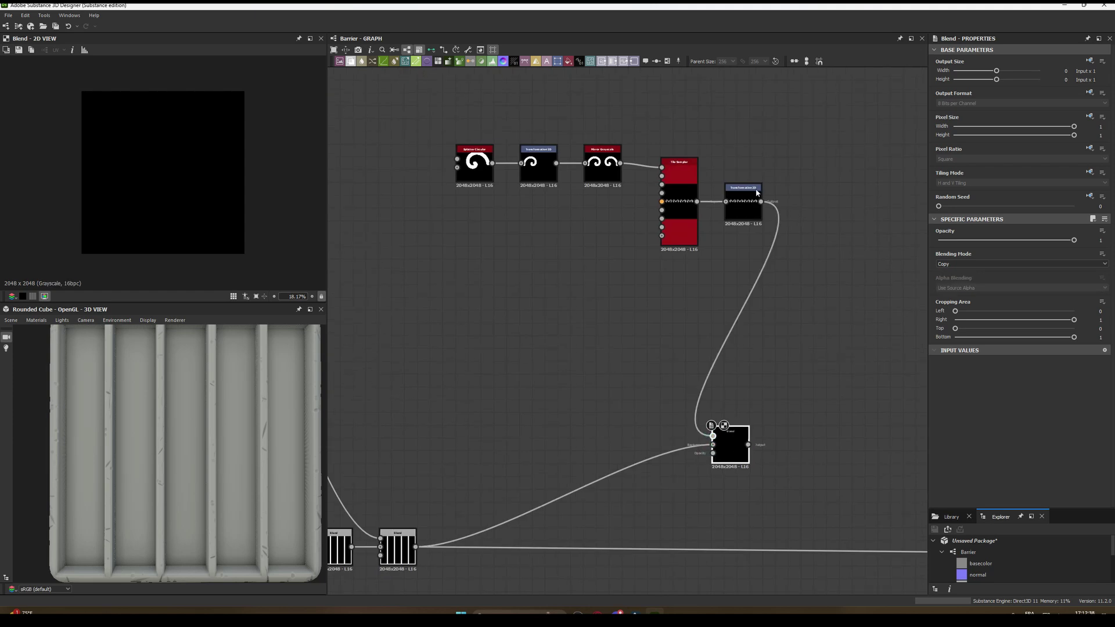
click(967, 264)
click(965, 286)
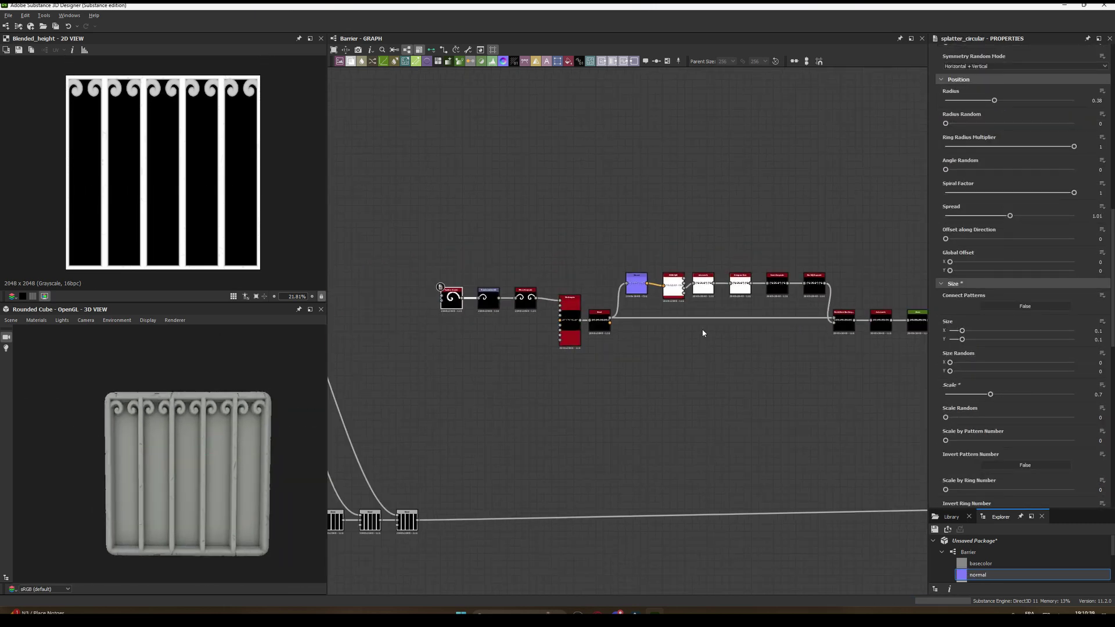
Step: Zoom the graph view to inspect the duplicated swirl-tiling branch
scroll(522, 315, up, 3)
scroll(522, 314, up, 1)
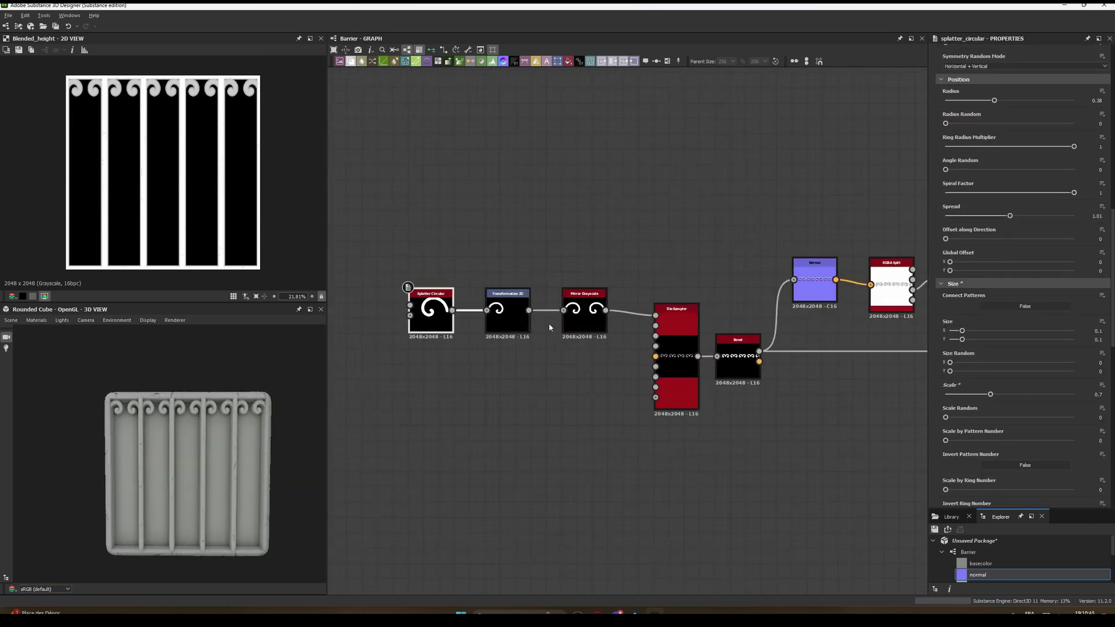
scroll(532, 325, up, 2)
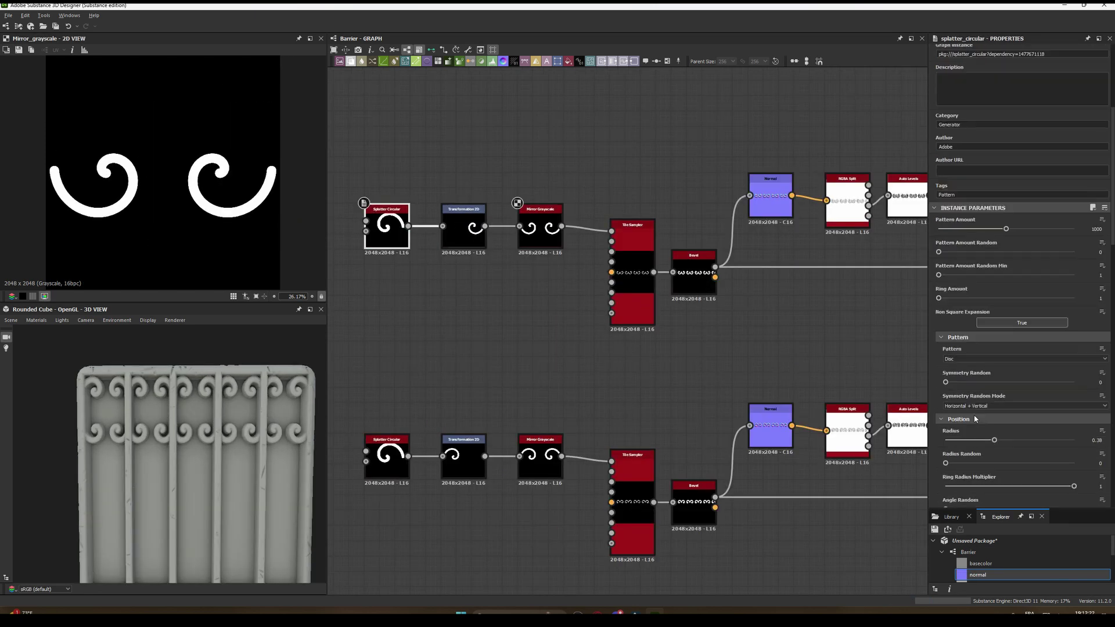
Step: Rotate the swirl a quarter turn inside the arch motif
drag(282, 170, 236, 113)
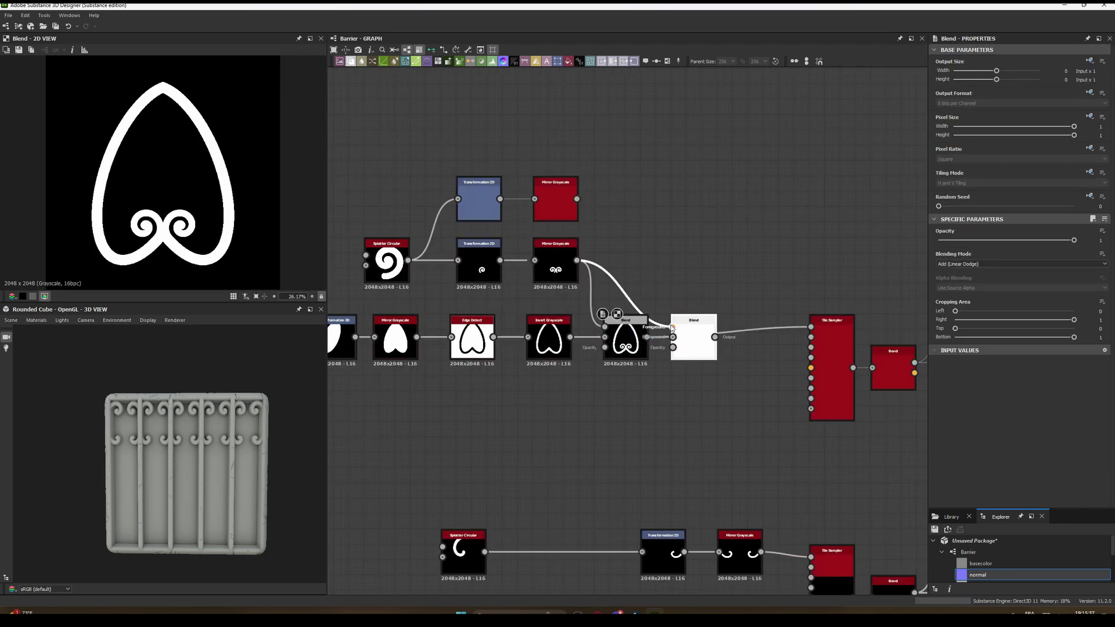
Step: Select the upper Transformation 2D node for editing
click(475, 215)
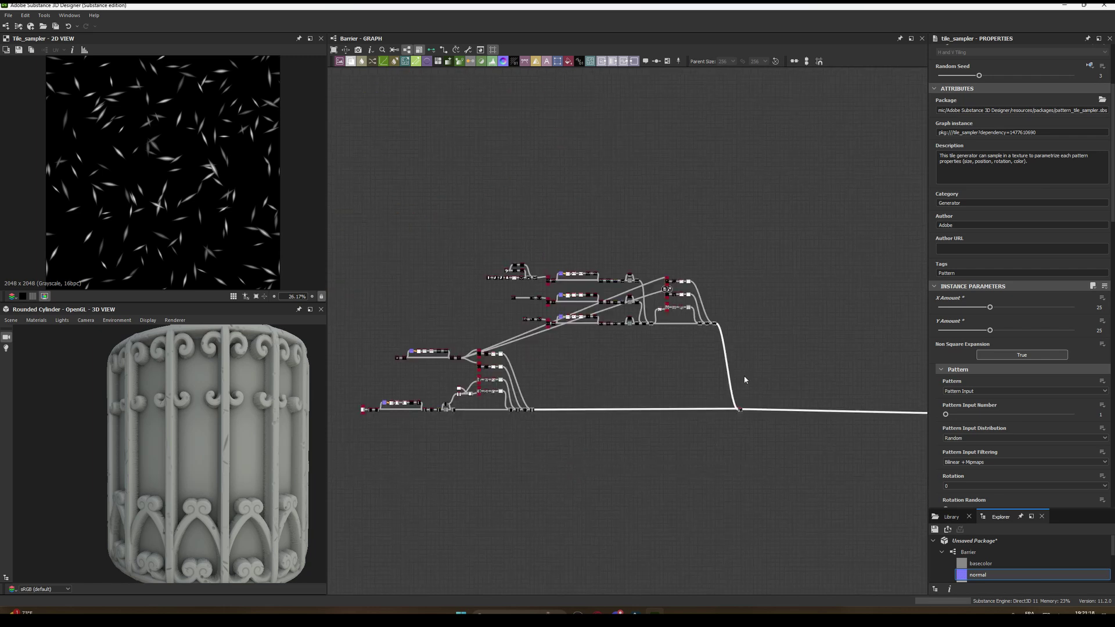
Step: Clear the current node selection in the graph before building the leaf chain
click(564, 265)
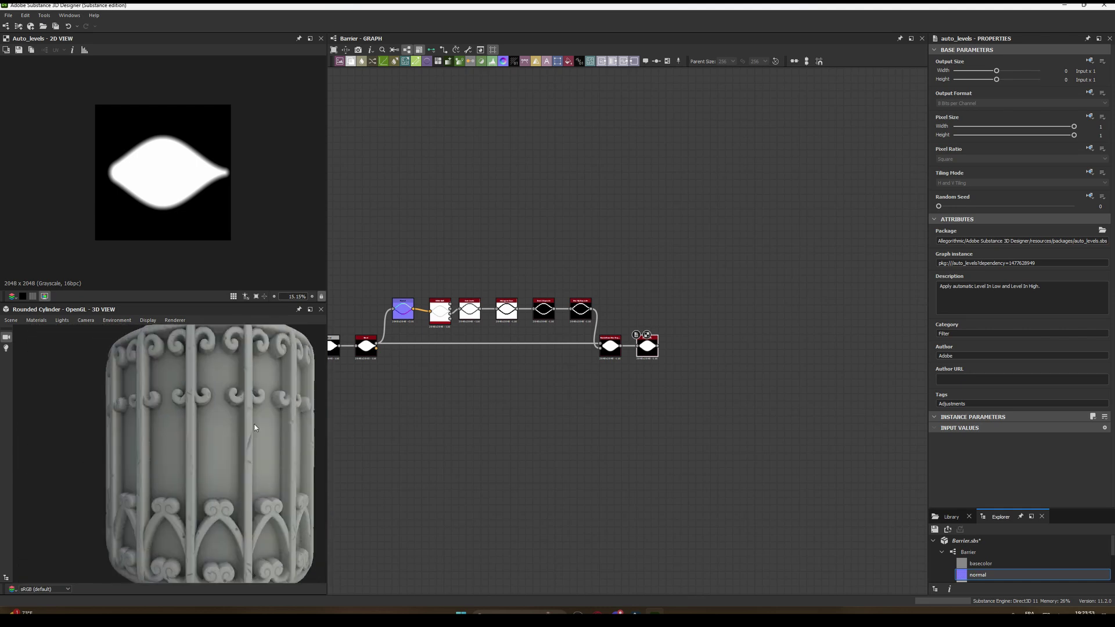
Step: Insert a Splatter Circular node after the leaf chain using quick node search
scroll(668, 303, up, 4)
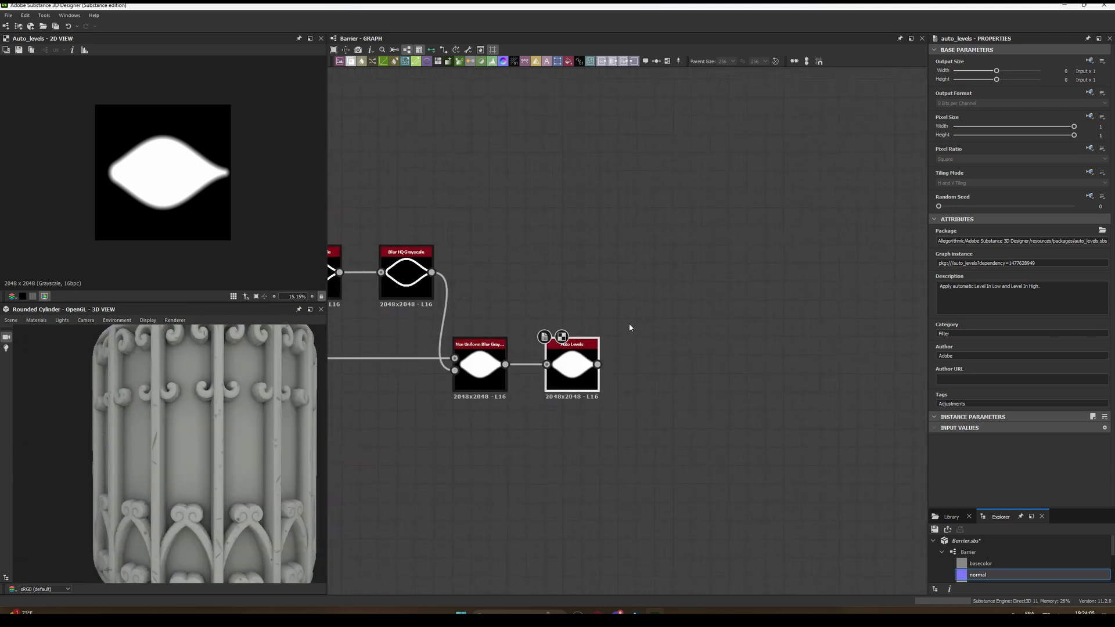
key(space)
text(splatter)
key(Return)
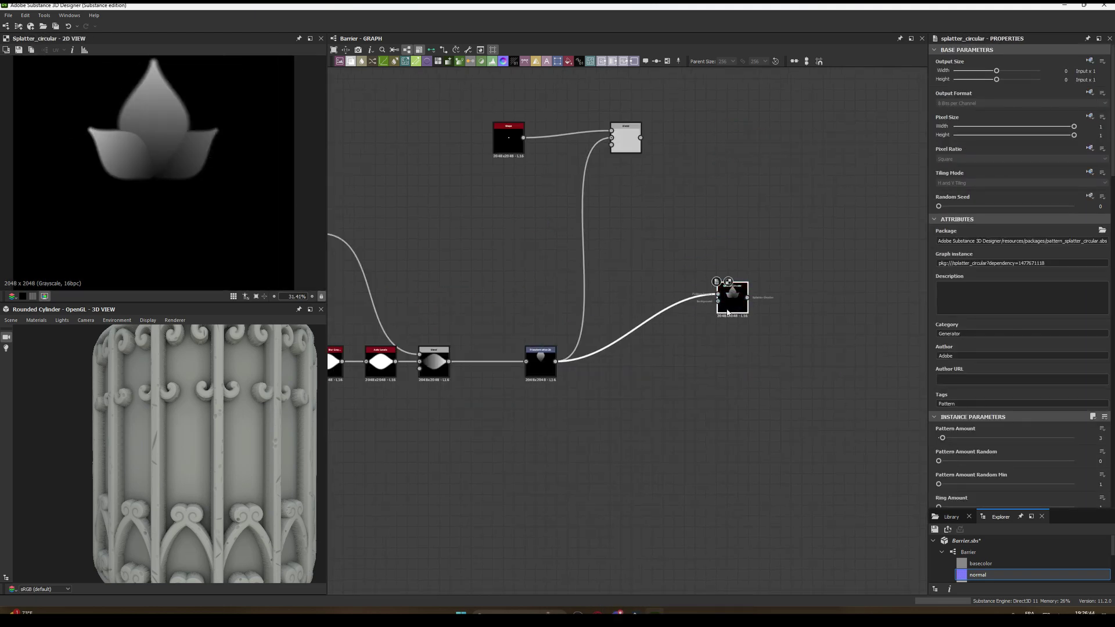
Step: Nudge a Tile Sampler slider to increase the leaf scatter density
drag(946, 302, 967, 302)
scroll(989, 351, down, 3)
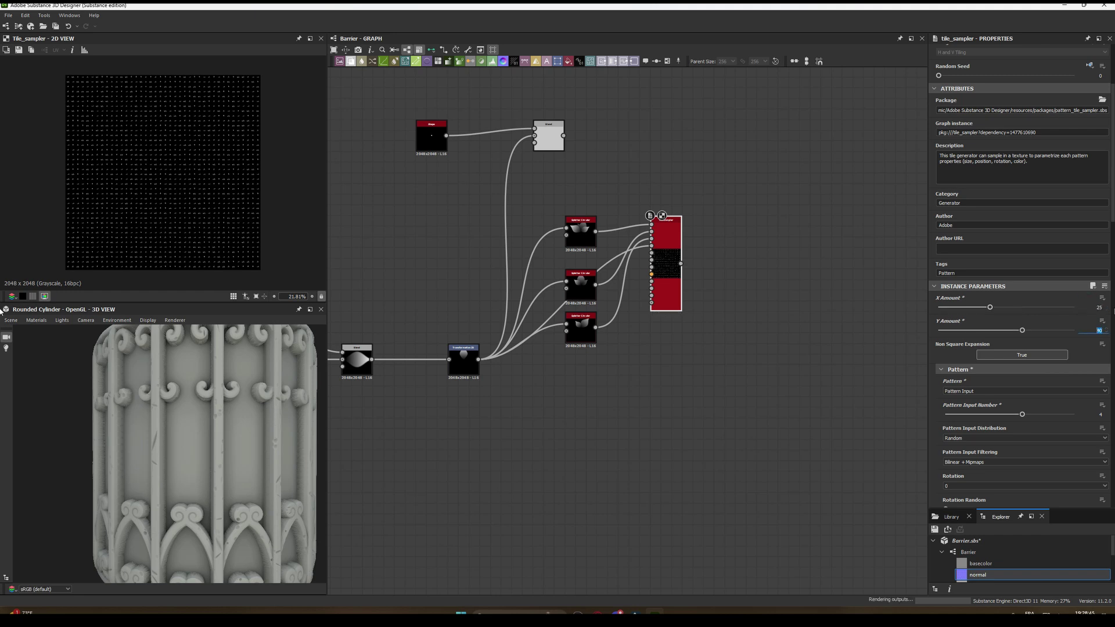
scroll(995, 331, down, 10)
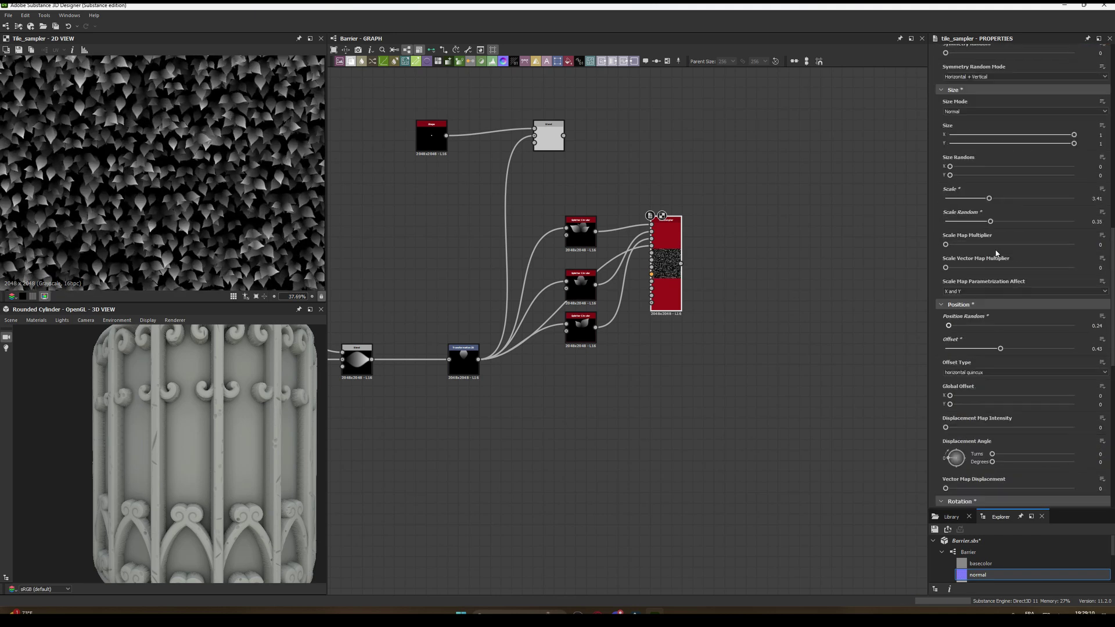
Step: Enlarge the tiled foliage leaves and spread the splattered leaves slightly further apart
drag(989, 198, 1010, 198)
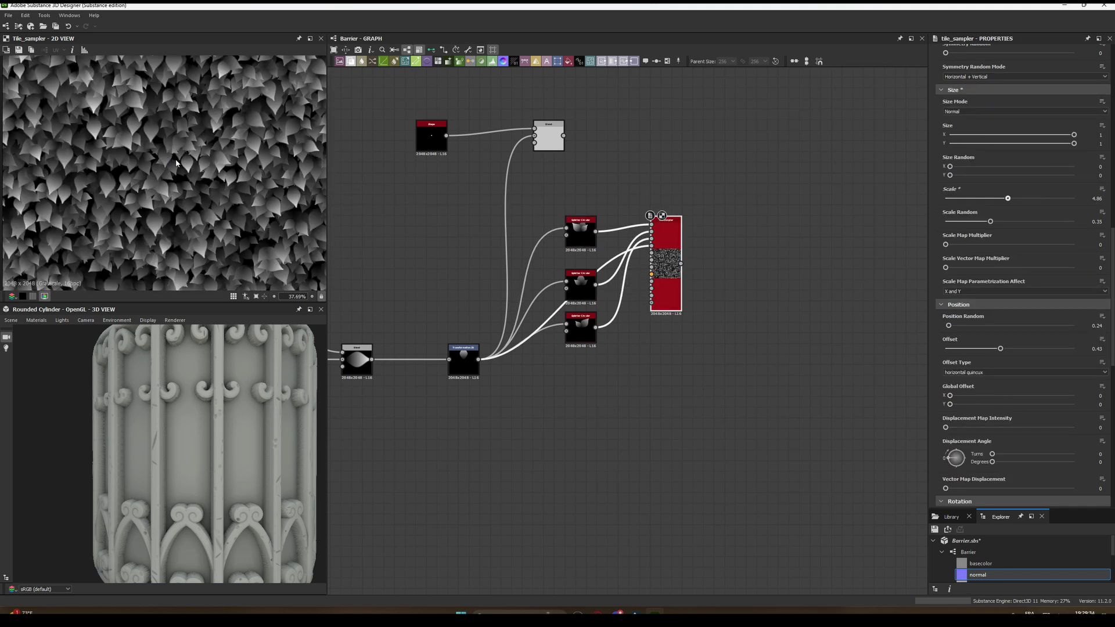
drag(961, 227, 963, 226)
scroll(760, 216, down, 1)
scroll(149, 171, down, 1)
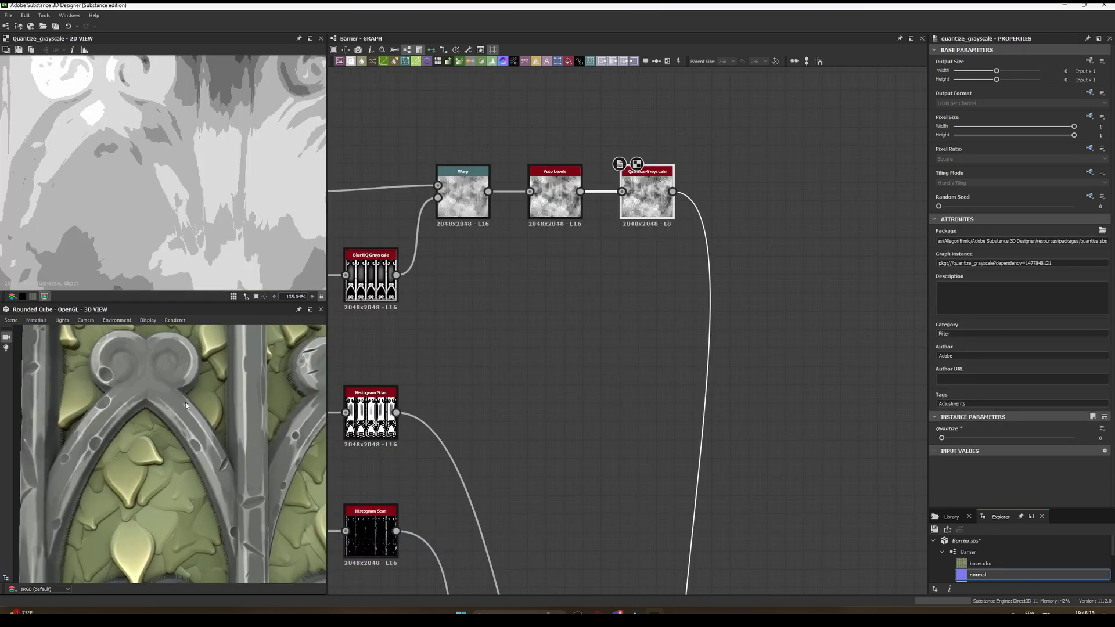
Step: Zoom out in the 2D view to show the full cage Blend texture
scroll(203, 189, down, 5)
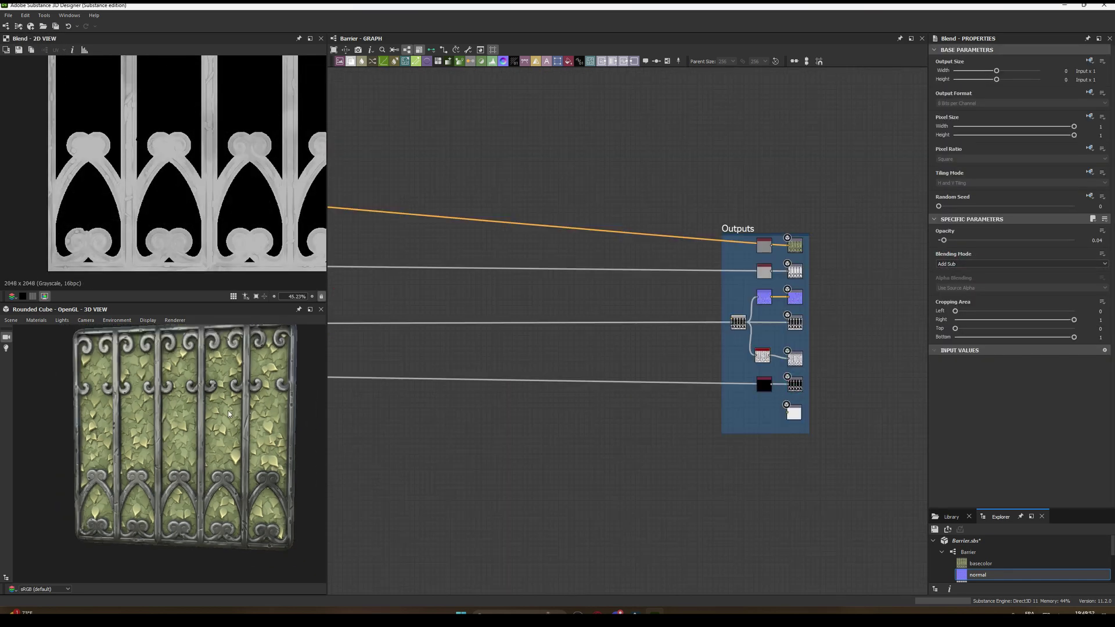
Step: Select the first node group and enclose it in a new frame
click(430, 353)
key(f)
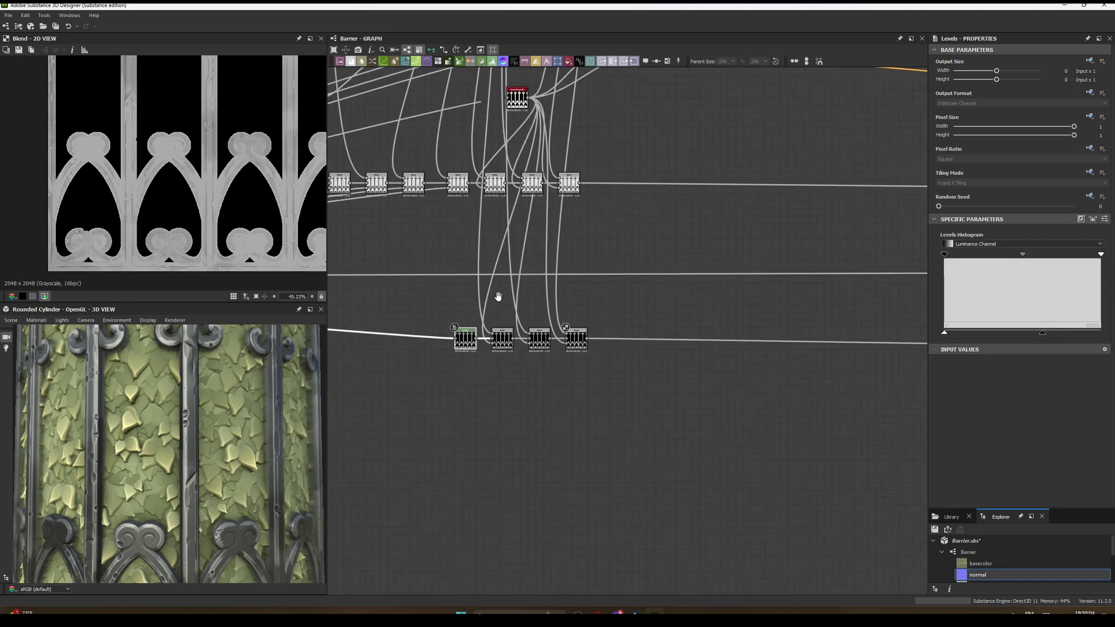
scroll(762, 380, down, 3)
key(ctrl+f)
double_click(964, 93)
text(Roughness)
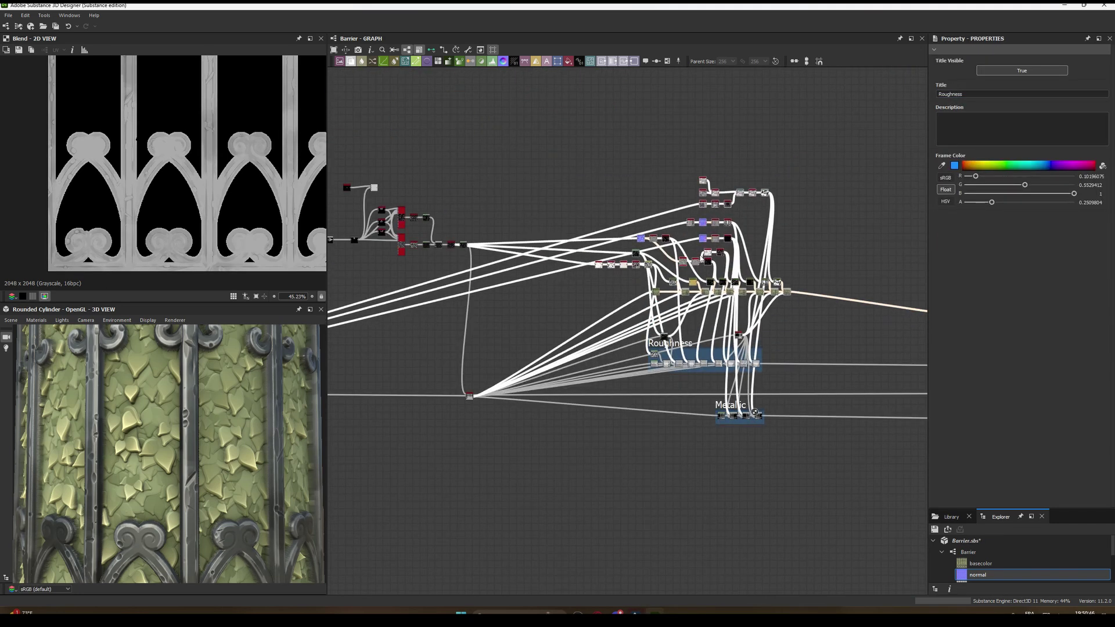
Step: Title frames Roughness, Albedo and Bush, and darken a colour slightly toward olive
key(ctrl+f)
text(Albedo)
scroll(627, 325, down, 3)
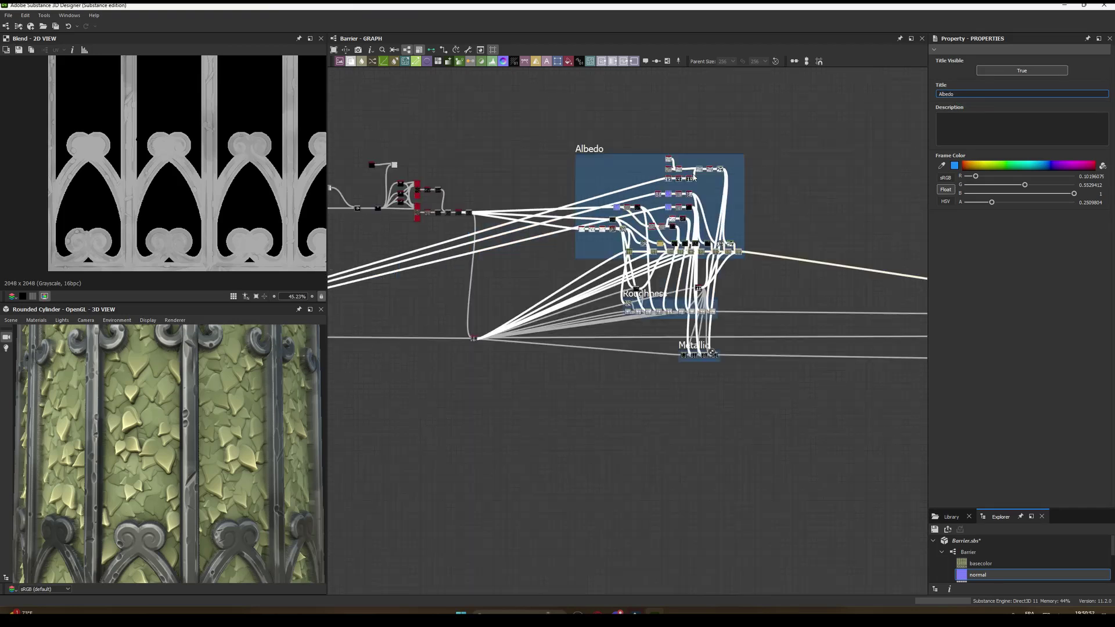
text(fr)
key(ctrl+f)
text(Bush)
scroll(915, 98, down, 4)
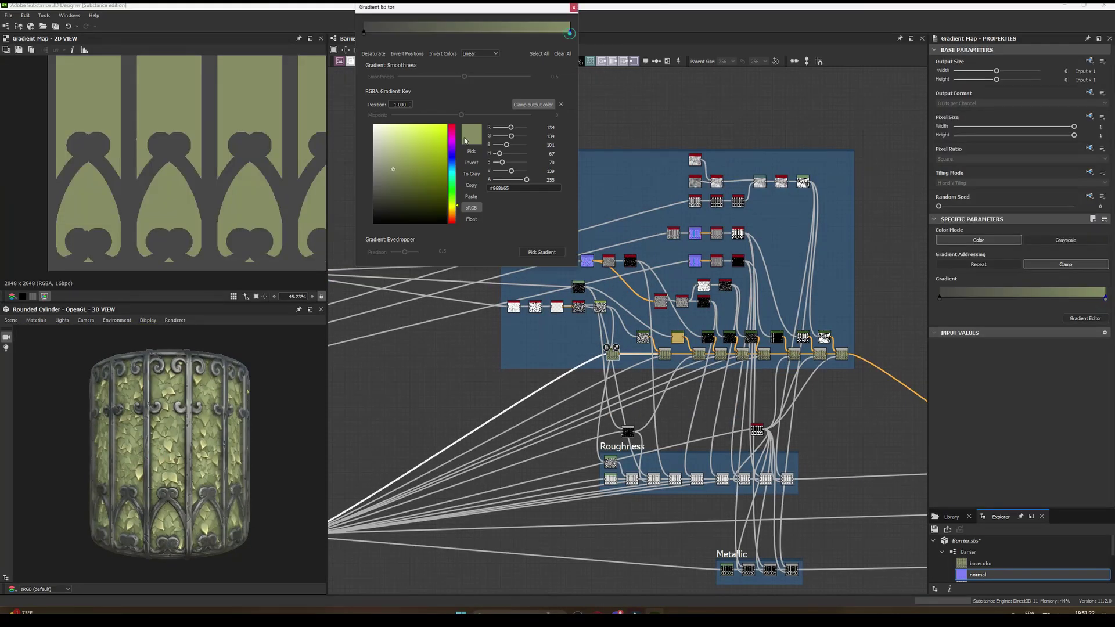
drag(393, 169, 395, 173)
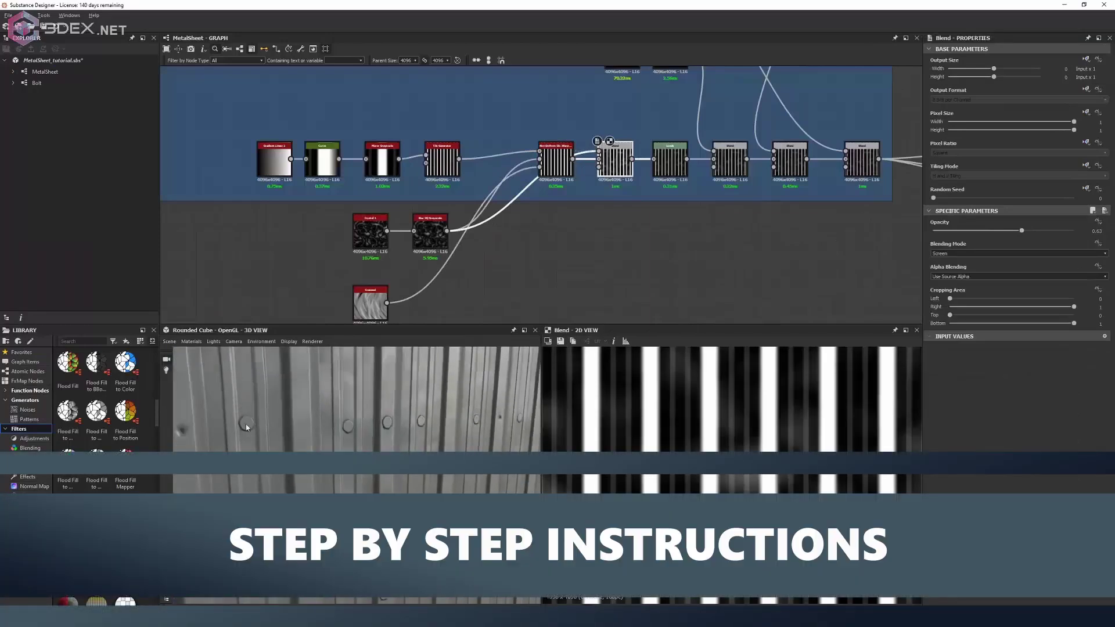
Step: Show the MetalSheet preview material's settings from the 3D view
click(451, 447)
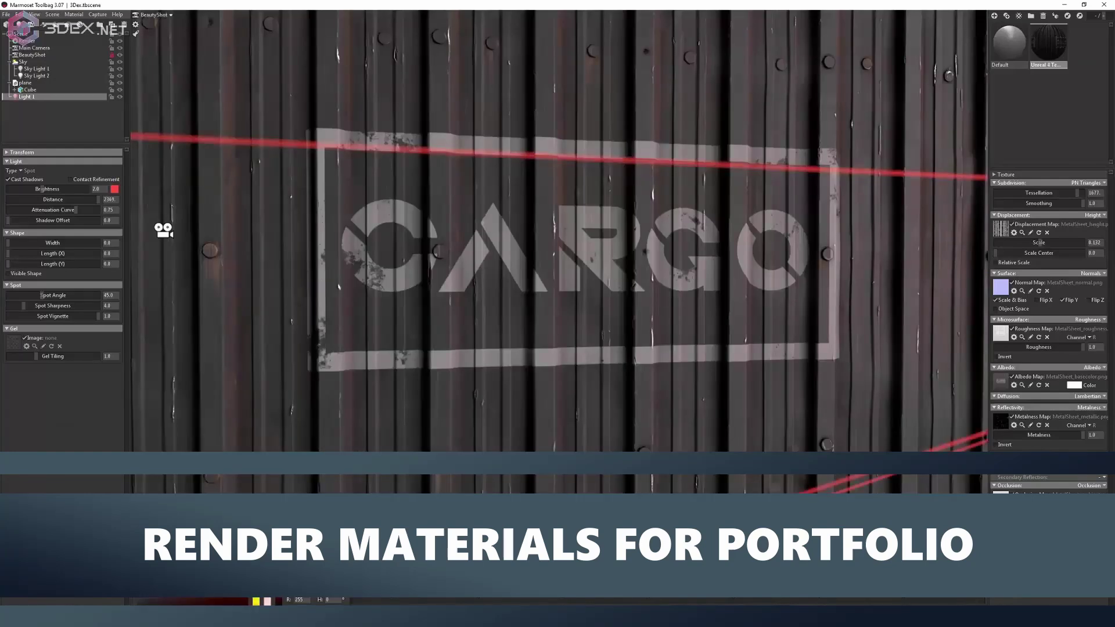
Step: Raise the spot light's Brightness from 2.0 to about 5.8
drag(42, 189, 51, 188)
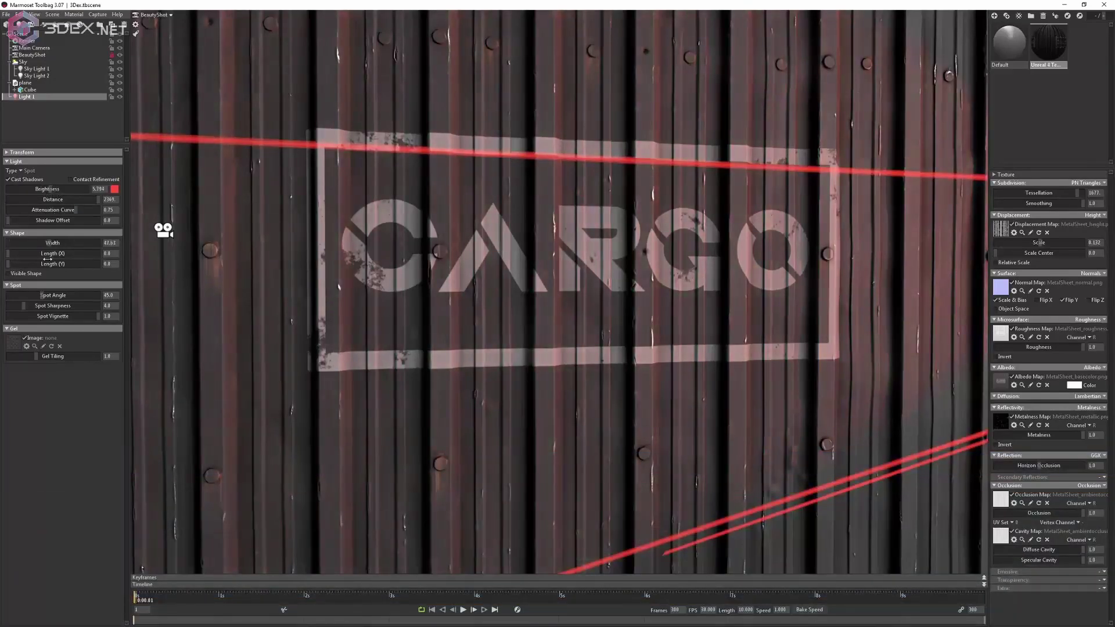